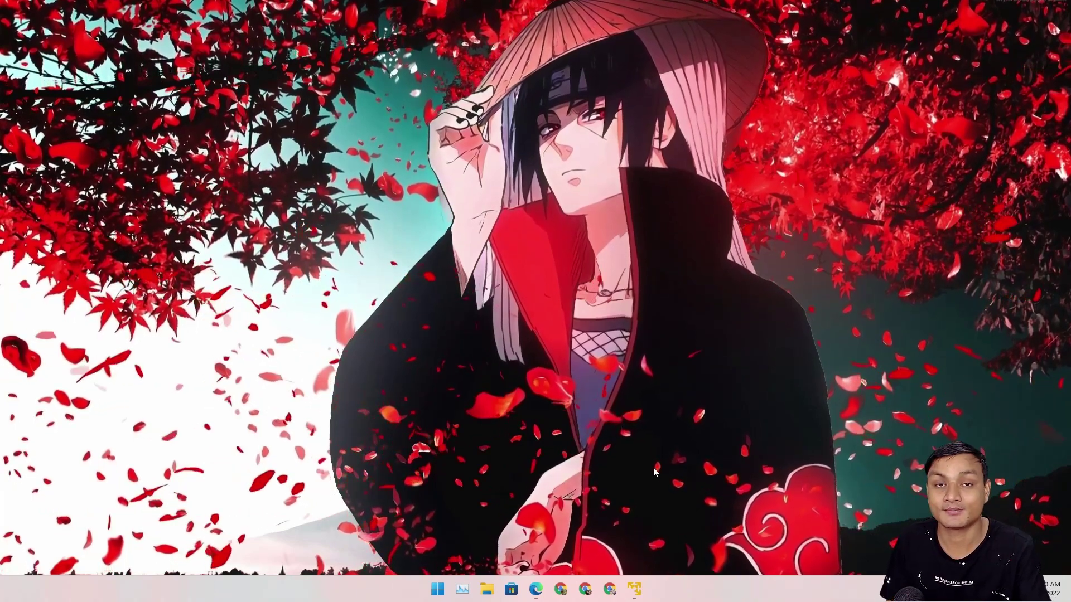
Step: In Edge, view the FydeOS for VMware download details, then return to the FydeOS for PC processor options
click(535, 589)
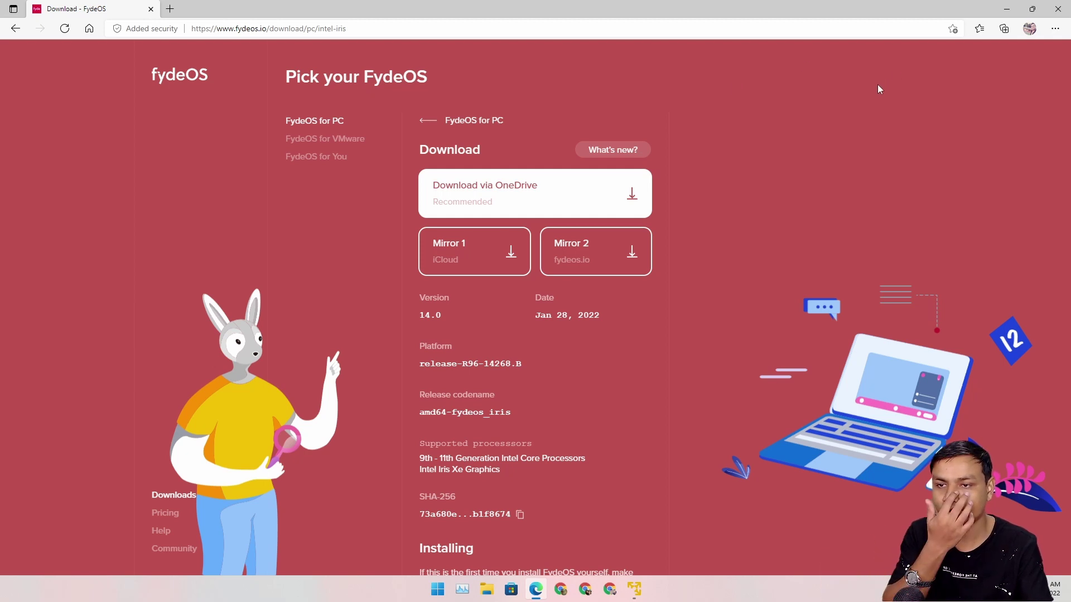
click(342, 140)
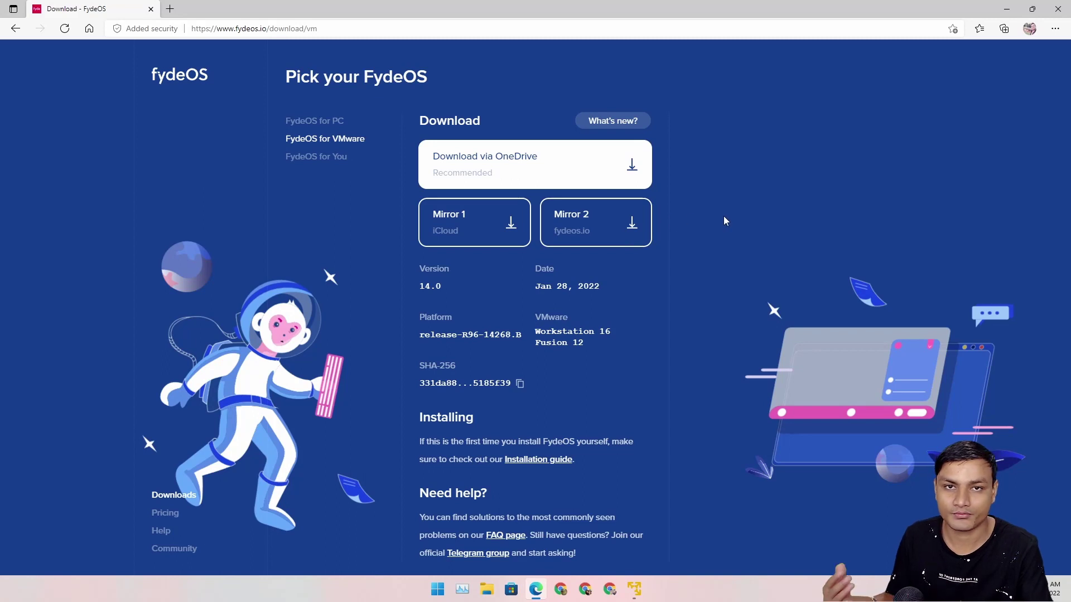
click(315, 120)
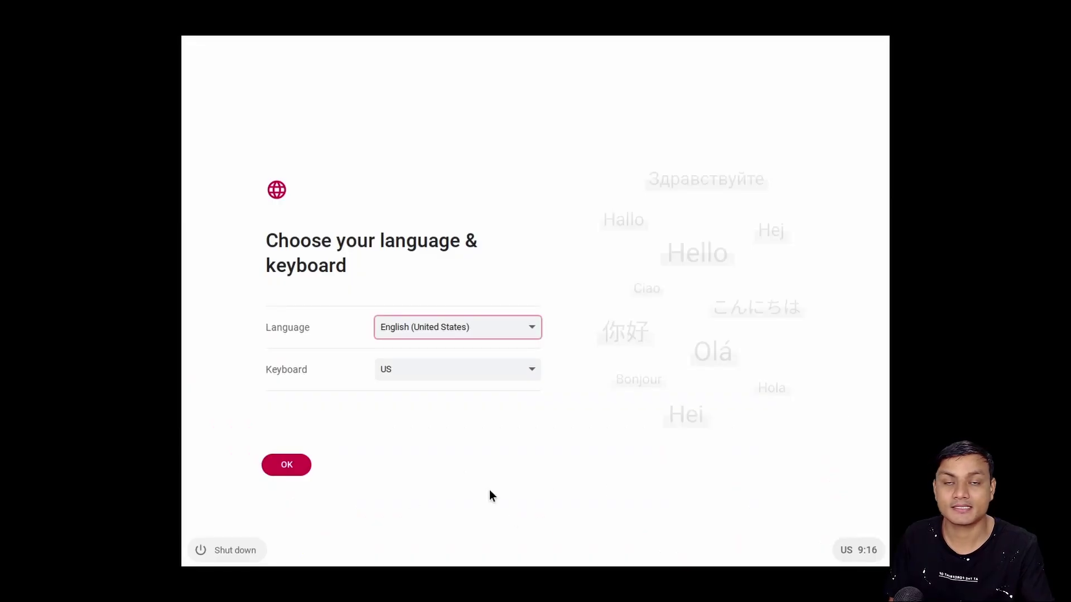
Step: Confirm English (United States) with a US keyboard and start the FydeOS setup
click(285, 465)
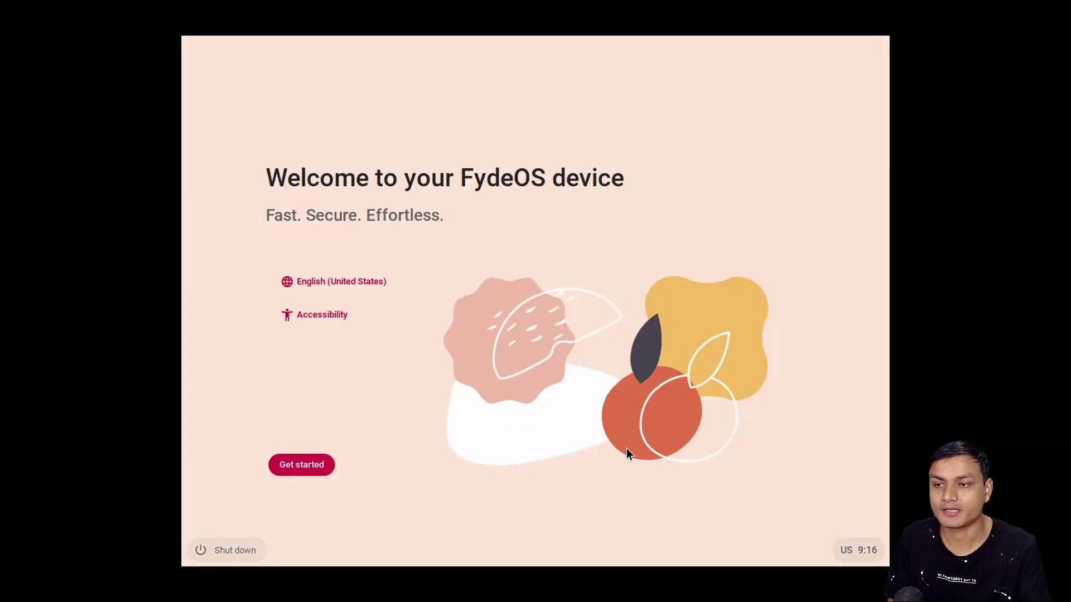
click(302, 468)
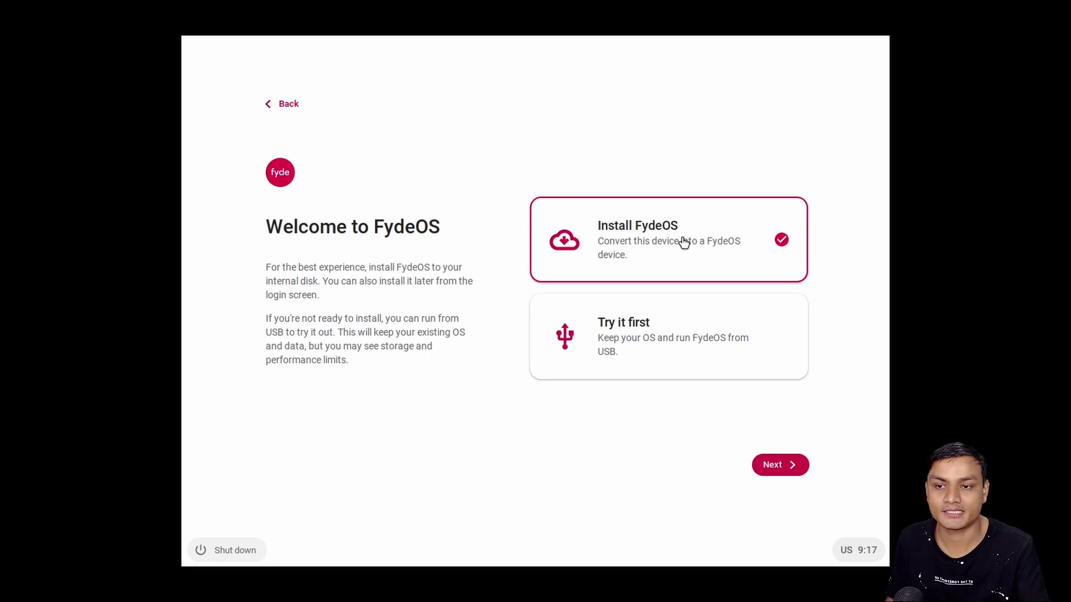
Step: Preview the installer options, go back, and pick 'Try it first' to reach network setup
click(792, 468)
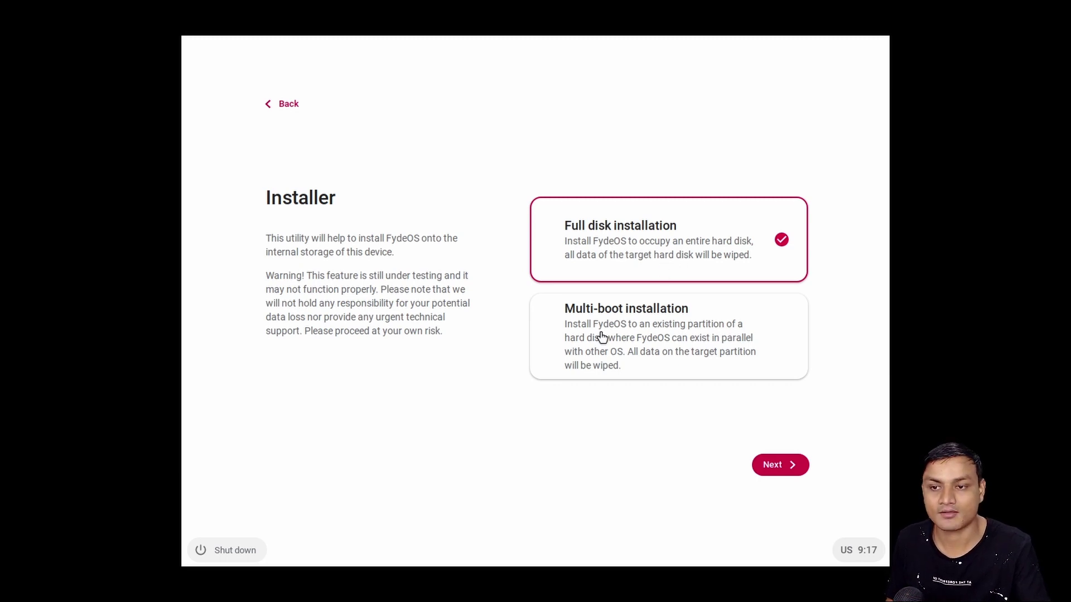
click(277, 112)
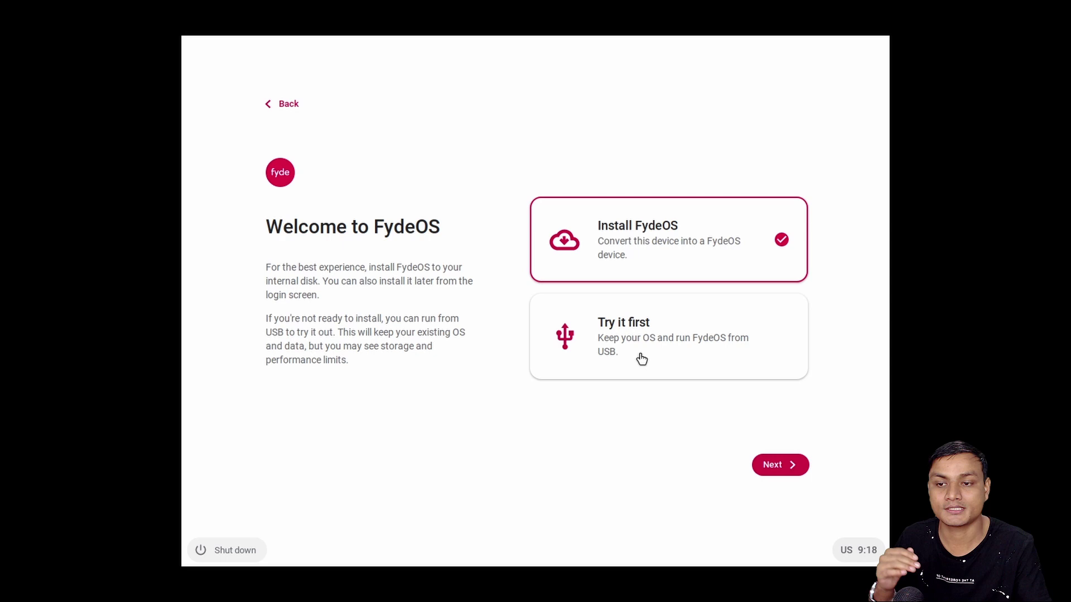
click(681, 348)
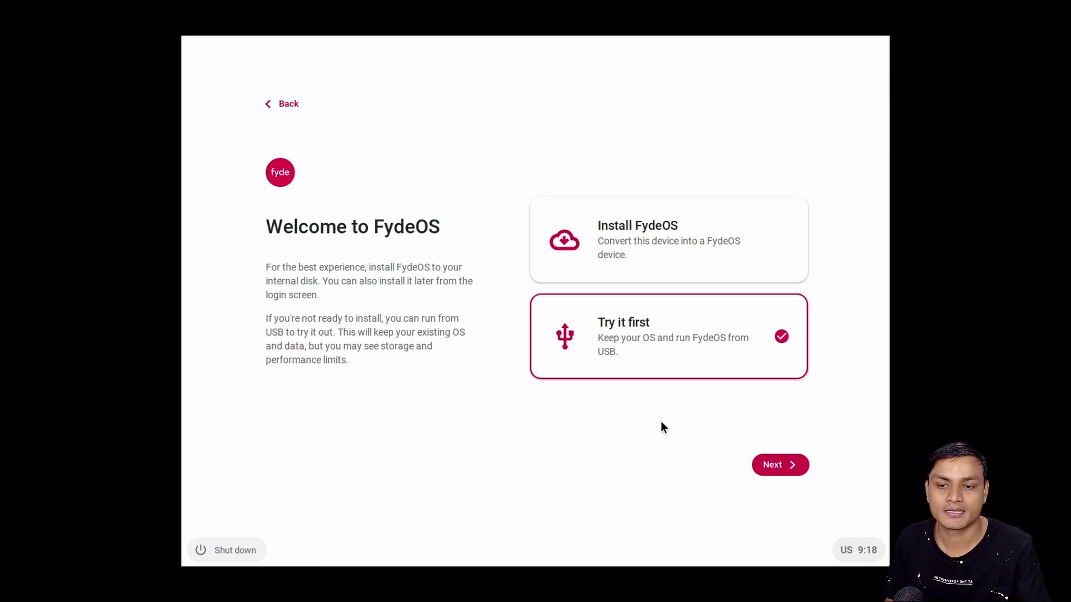
click(773, 470)
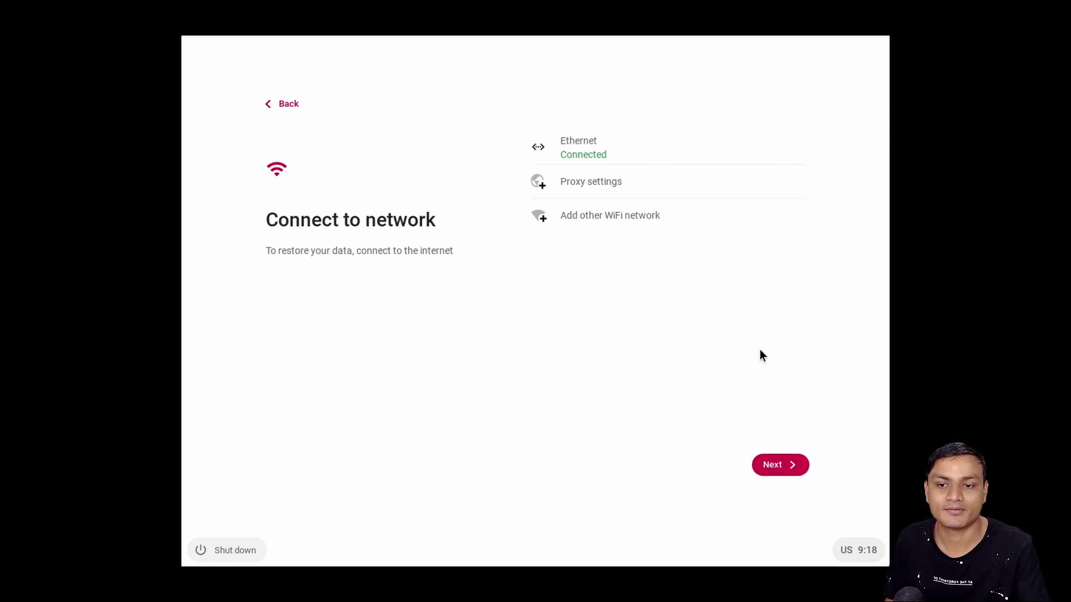
Step: Continue past the connected Ethernet screen and let FydeOS load to the desktop
click(778, 466)
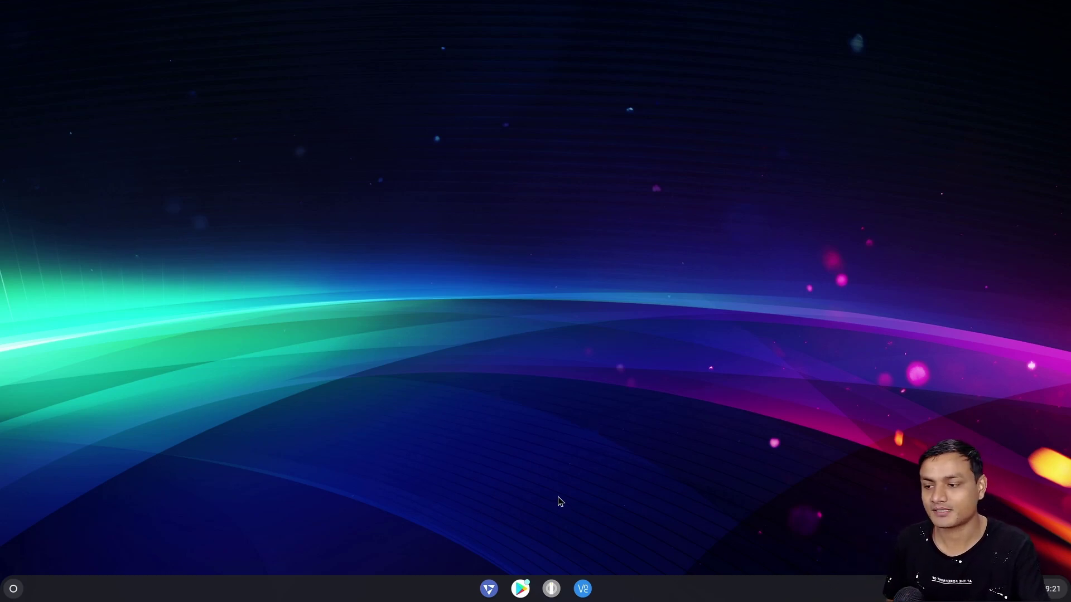
Step: Expand the app launcher to all apps, then briefly open and close the Play Store
click(14, 590)
click(535, 469)
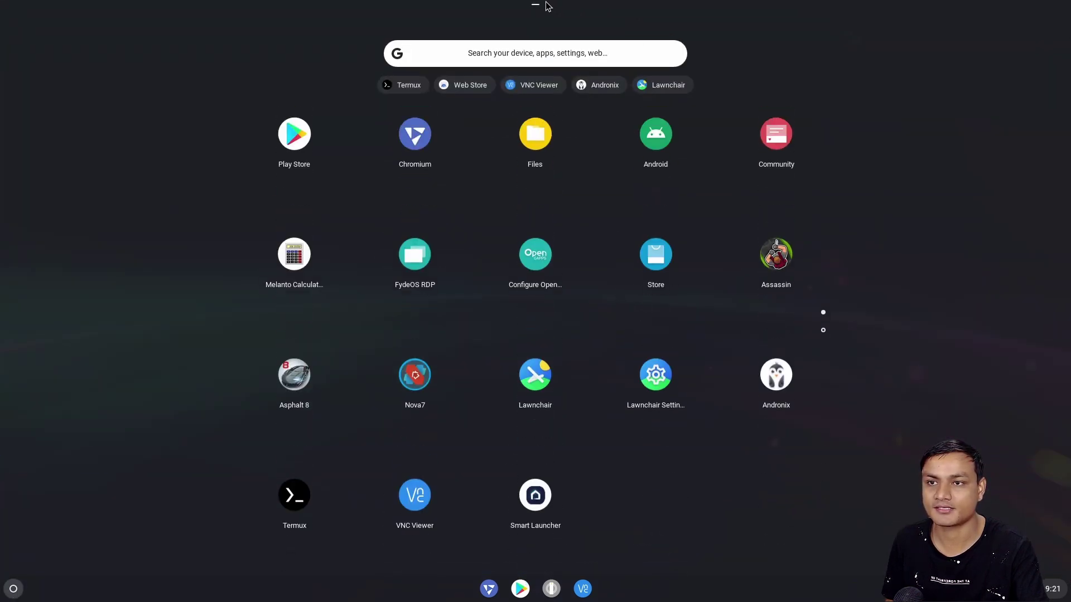
click(519, 595)
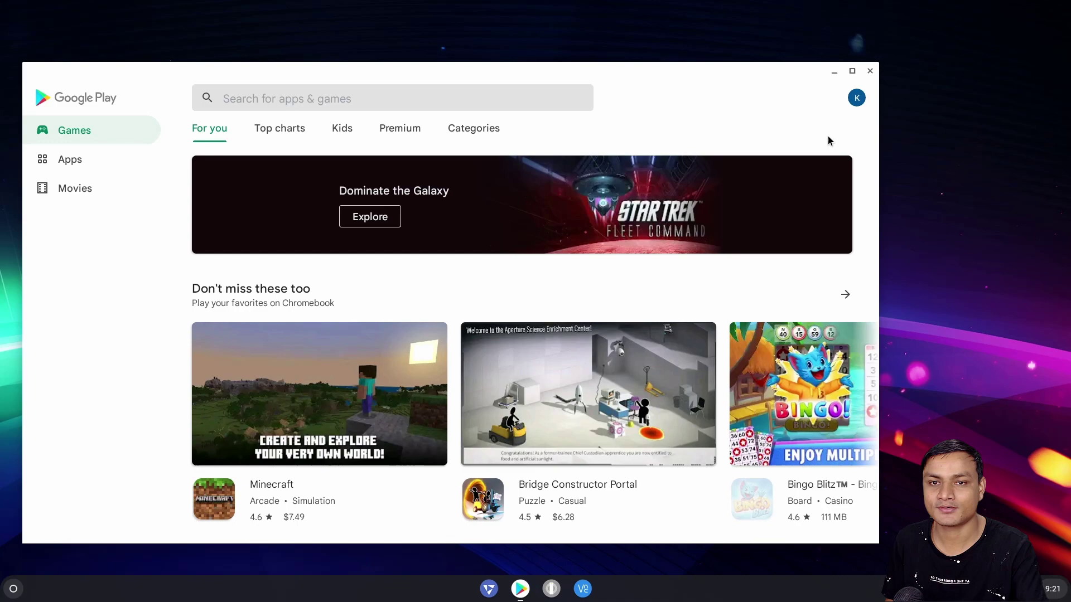
click(870, 72)
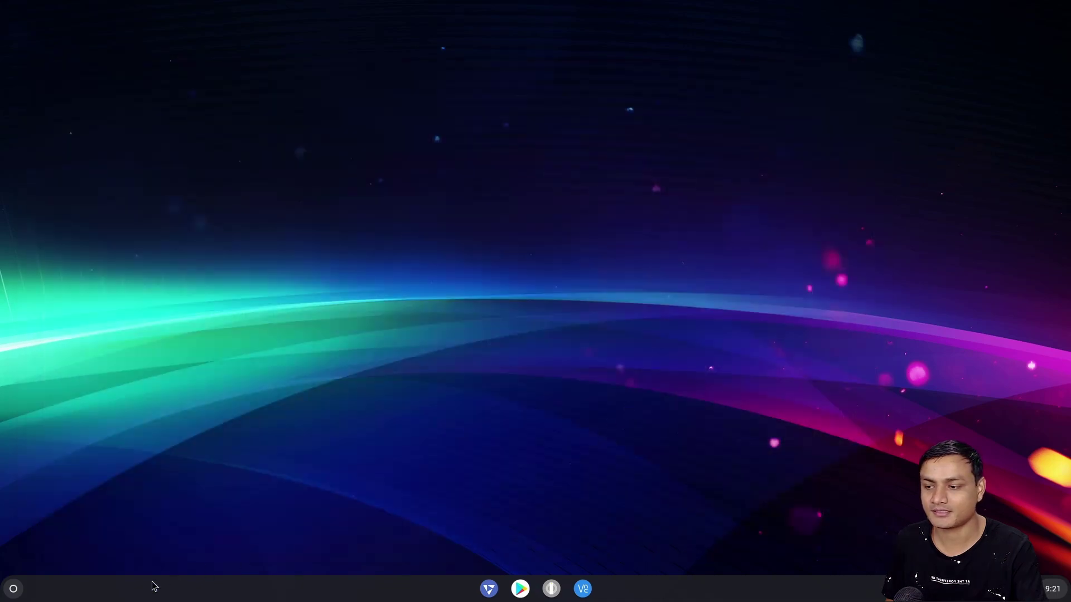
Step: Browse the second page of installed apps in the full launcher, then close it
click(13, 589)
click(536, 469)
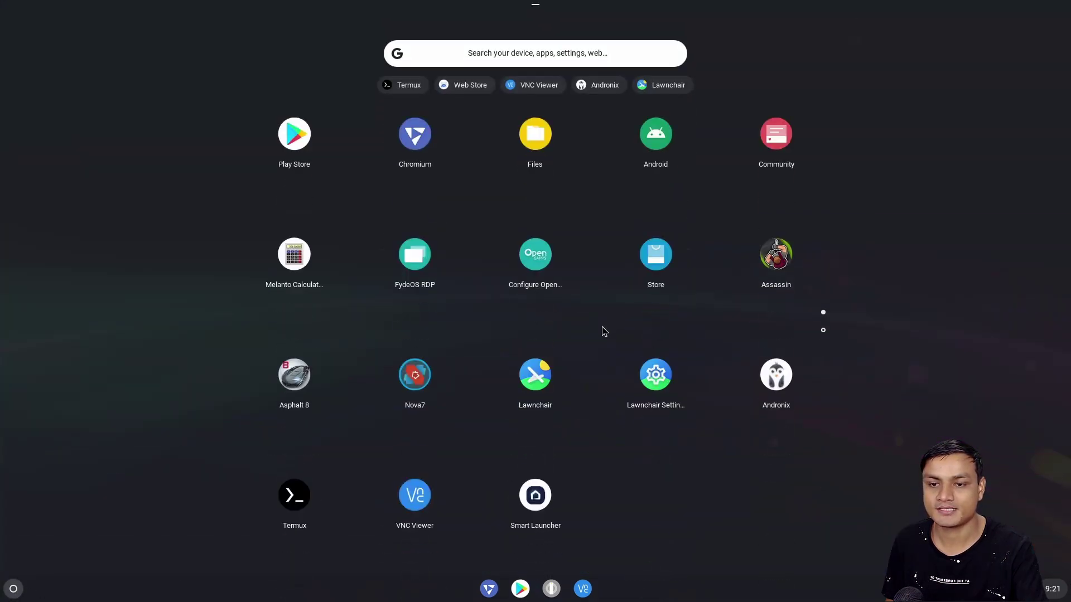
scroll(605, 340, down, 2)
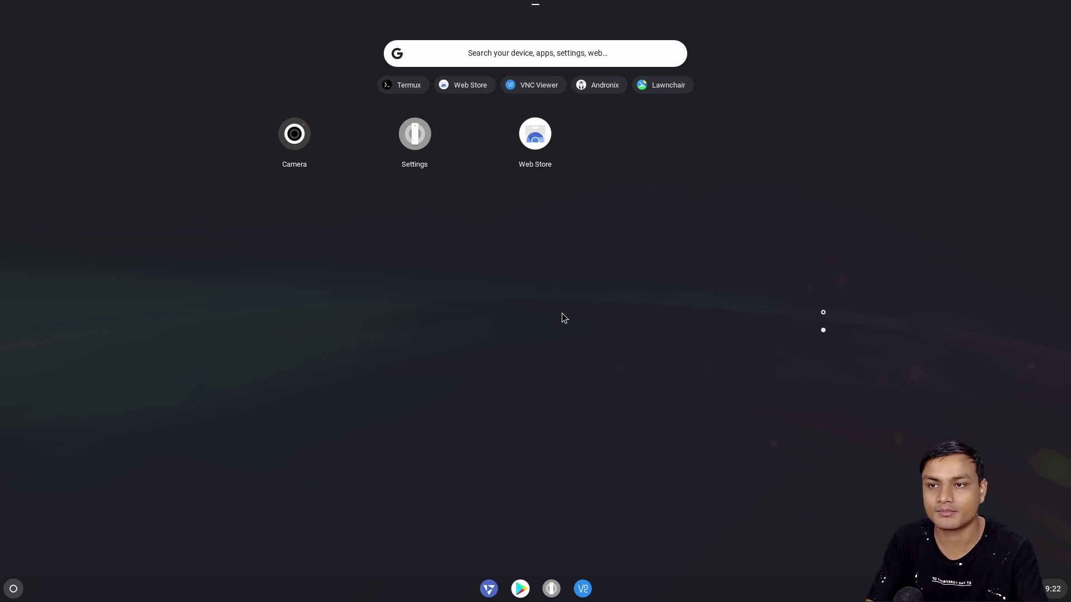
click(610, 178)
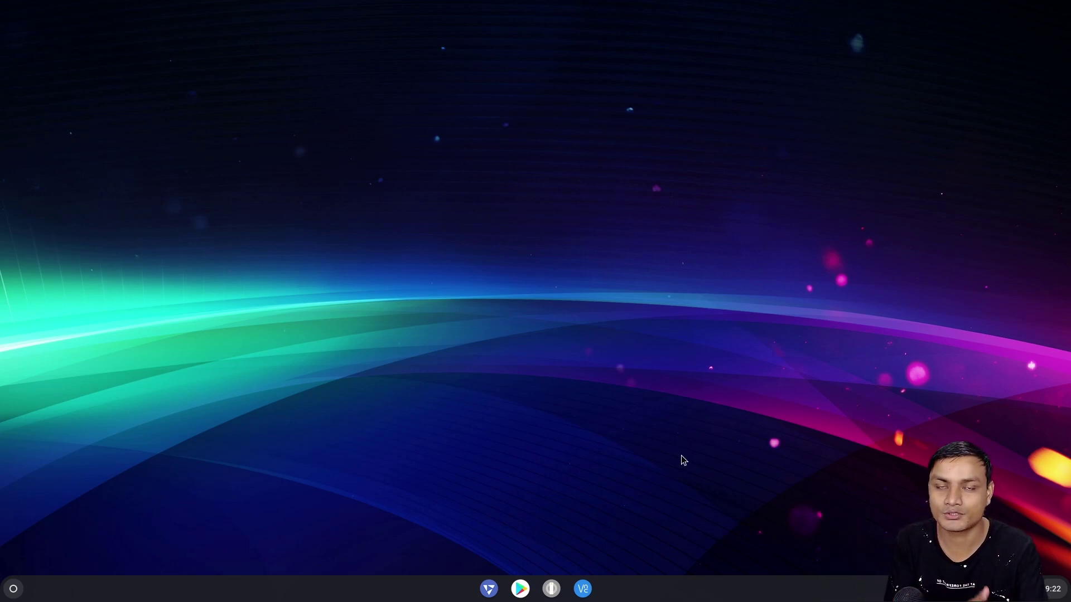
Step: Reopen the Google Play Store, scroll down its games page, and close it
click(521, 590)
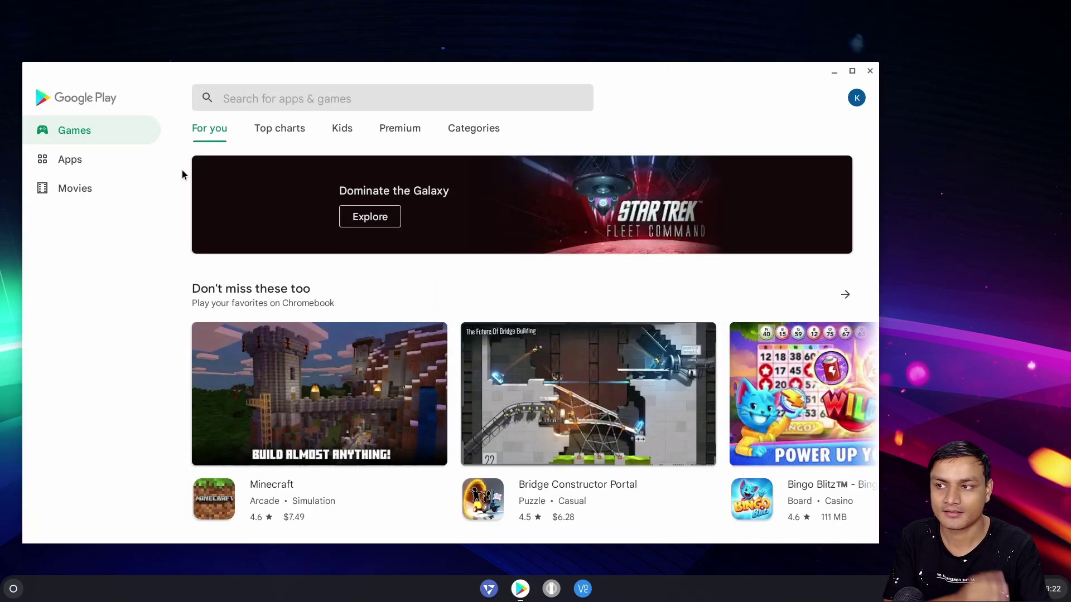
scroll(656, 298, down, 5)
scroll(656, 298, down, 5)
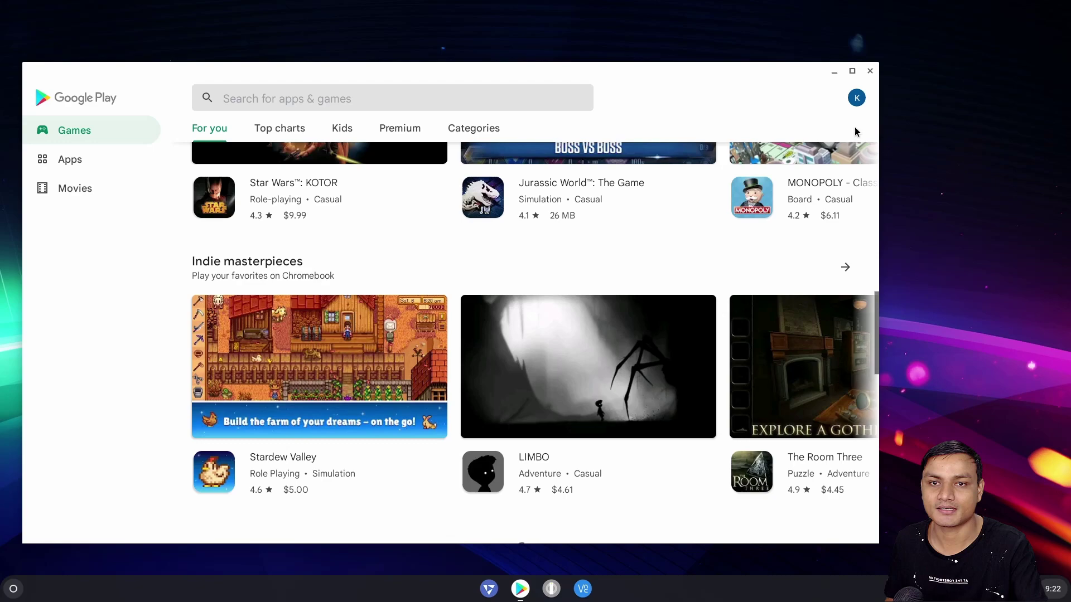
click(870, 71)
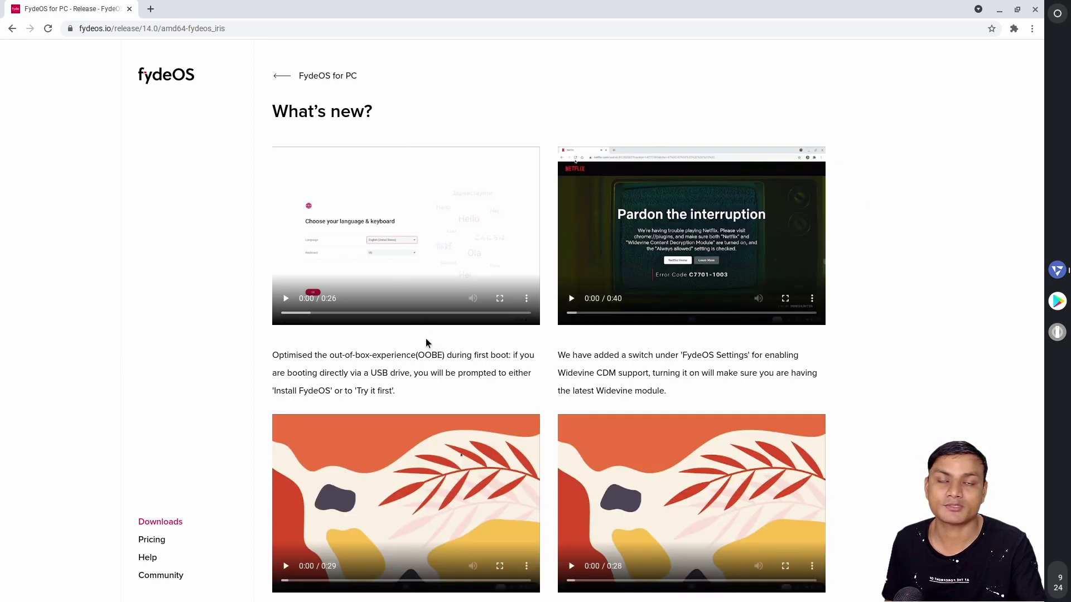
Step: Scroll down through the FydeOS 14.0 'What's new?' release notes
scroll(766, 347, down, 1)
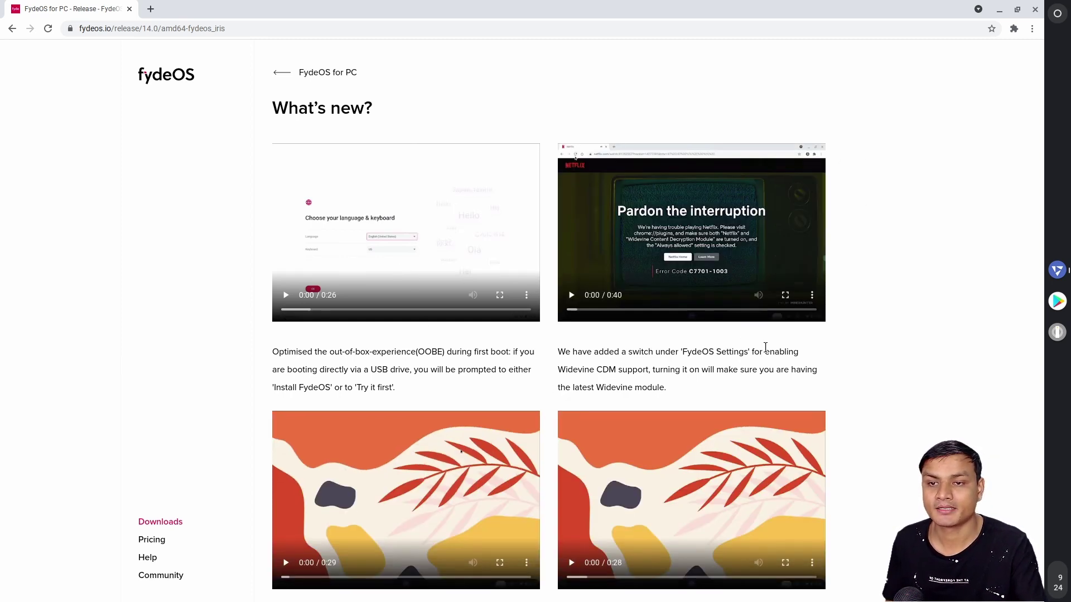
scroll(320, 359, down, 1)
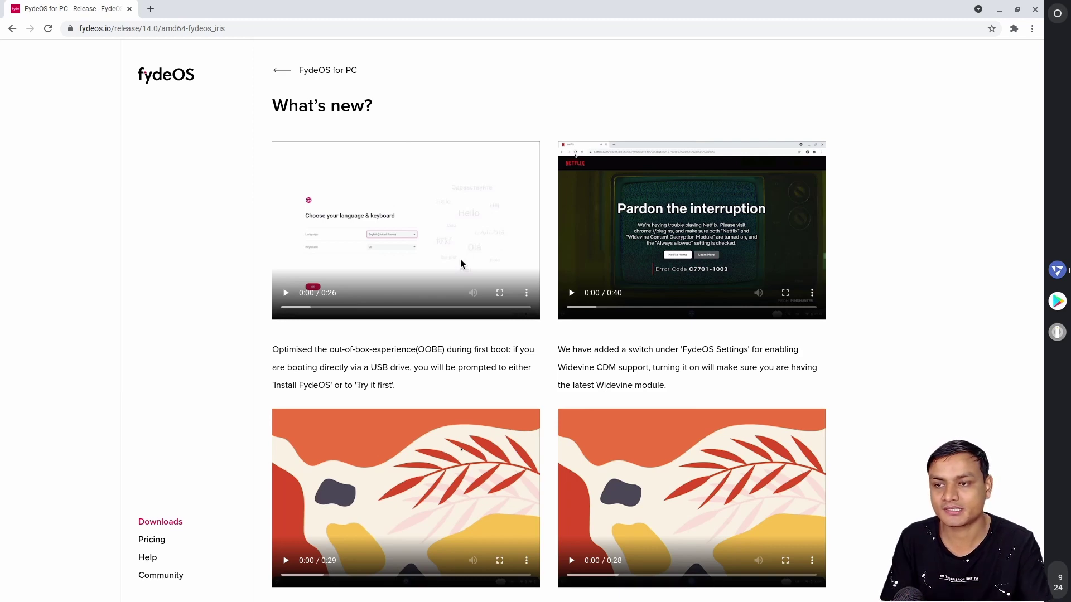
scroll(629, 314, down, 1)
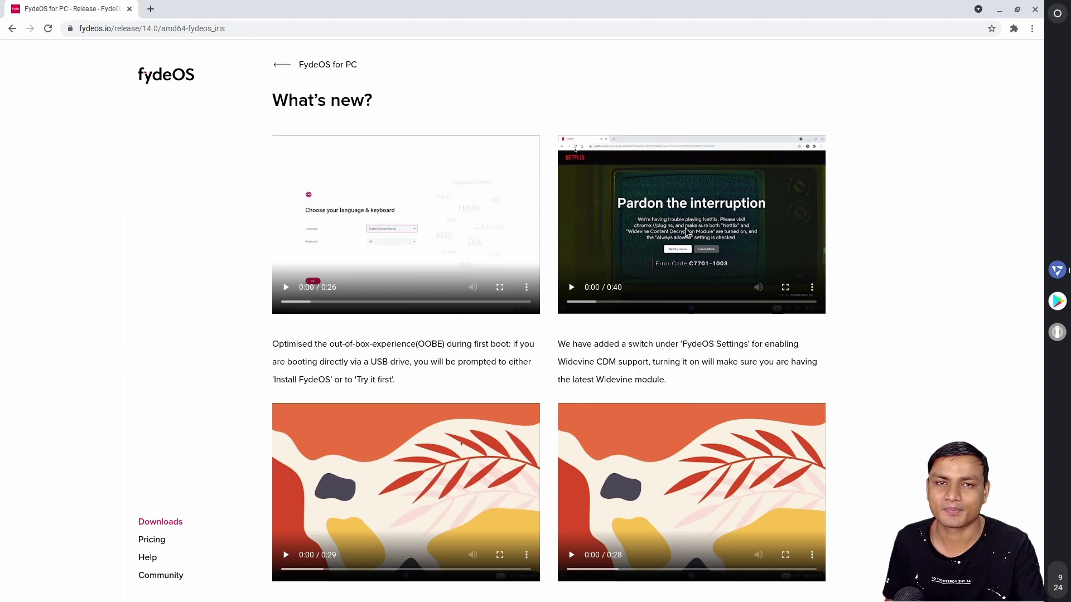
scroll(686, 232, down, 4)
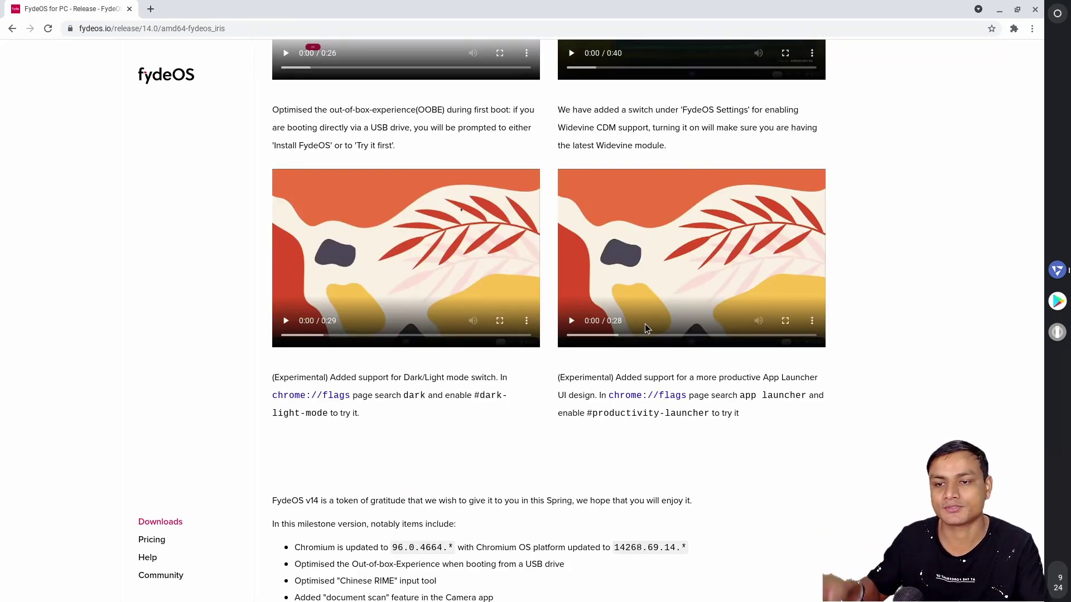
scroll(569, 340, down, 1)
scroll(502, 341, down, 1)
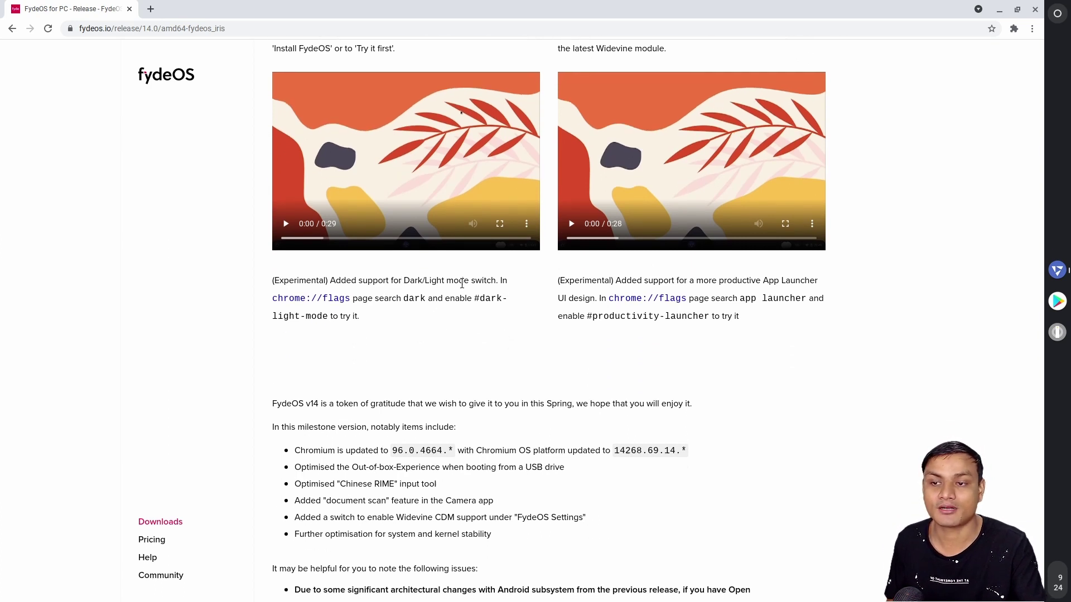
Step: Highlight part of the App Launcher description, then close the release notes window
drag(620, 282, 803, 300)
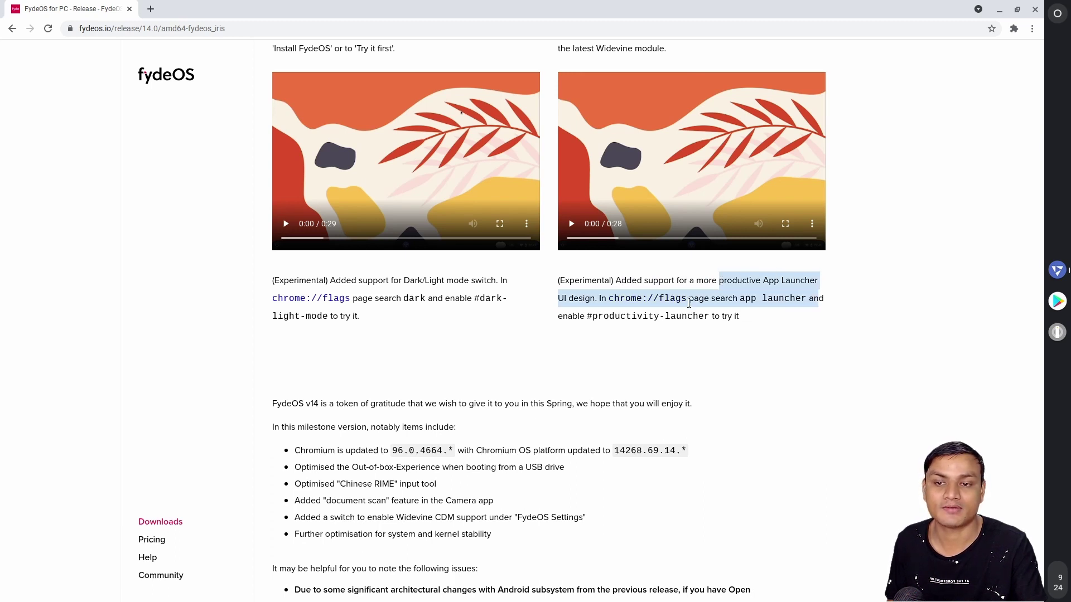
click(690, 304)
scroll(478, 398, down, 5)
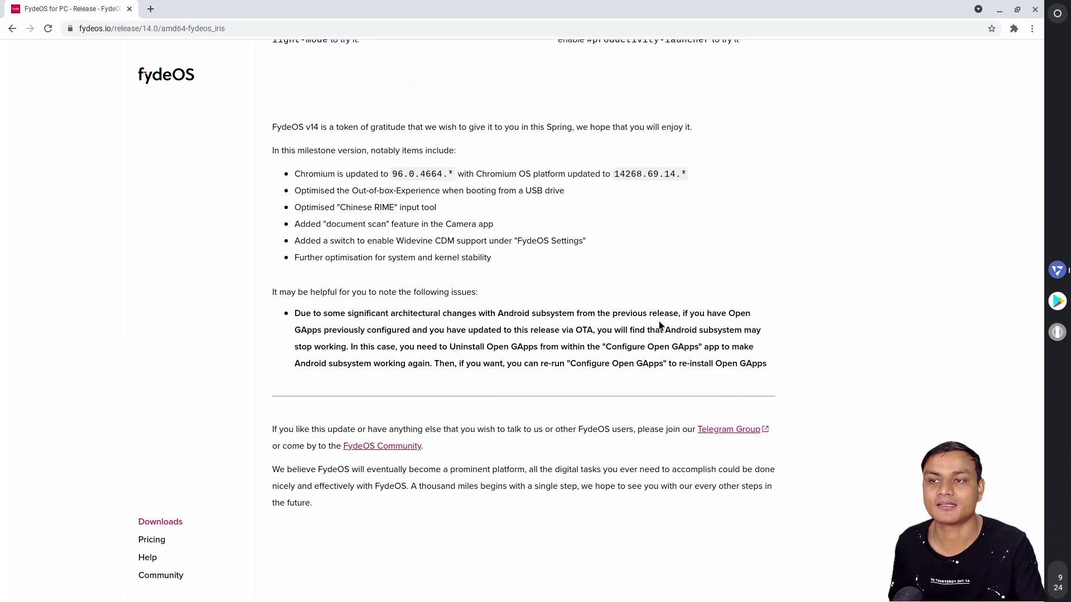
scroll(502, 245, up, 1)
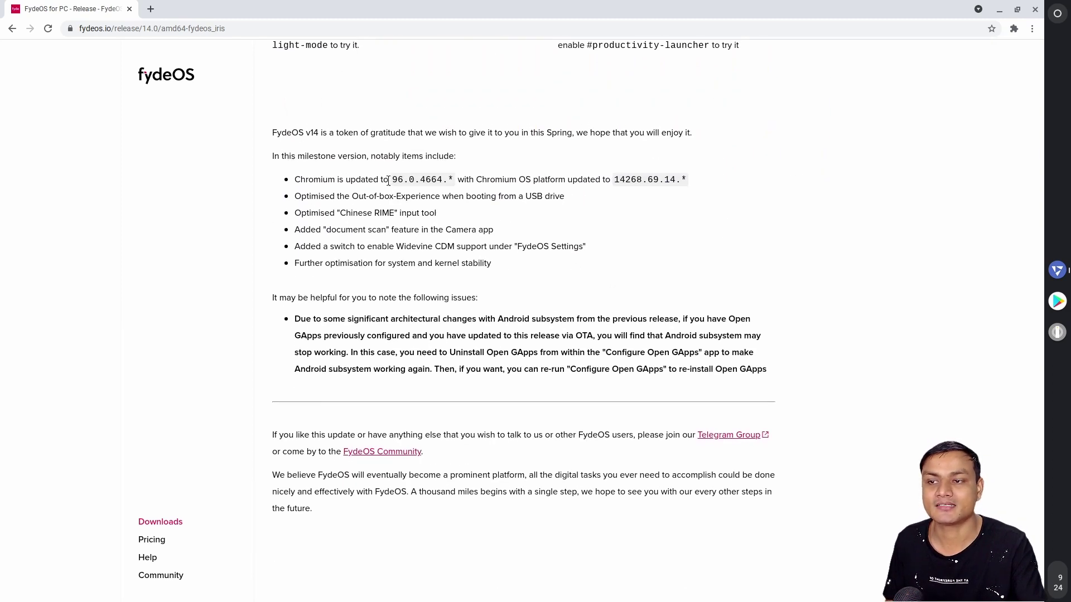
drag(392, 179, 452, 180)
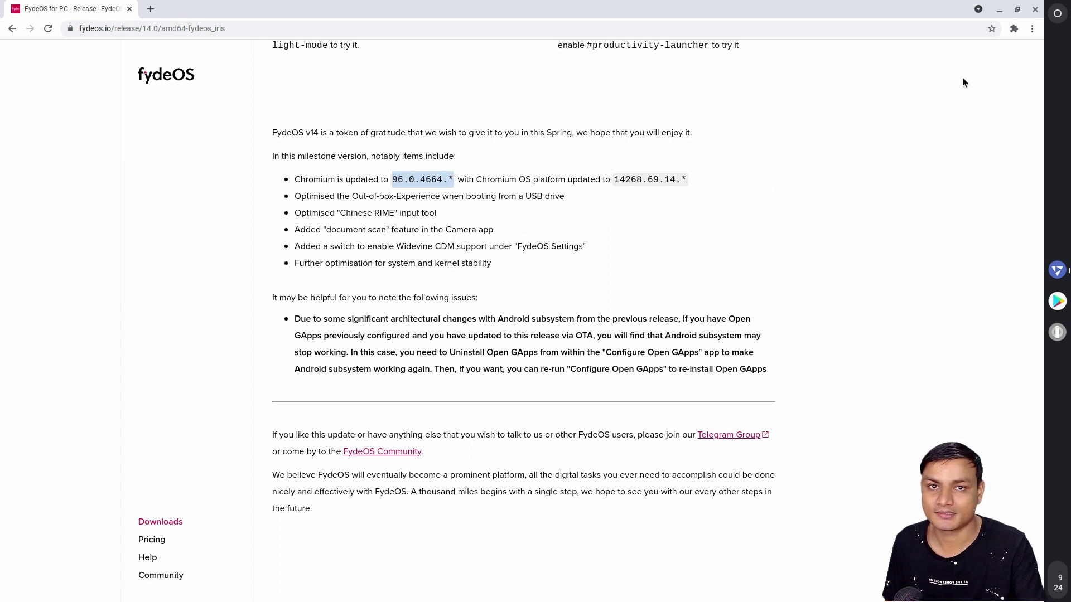
click(1035, 10)
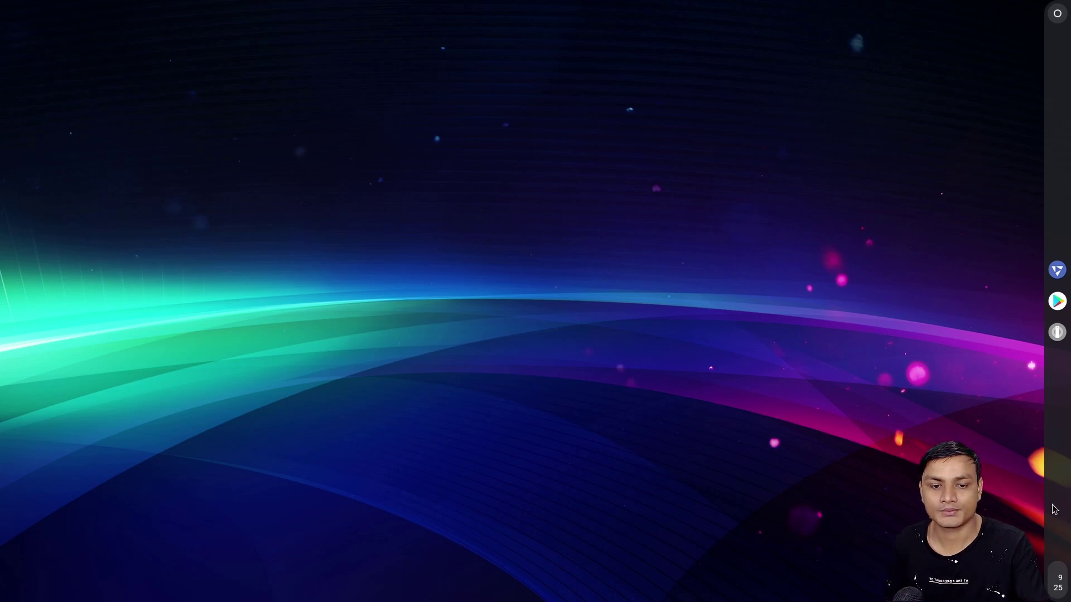
click(1056, 583)
click(1057, 13)
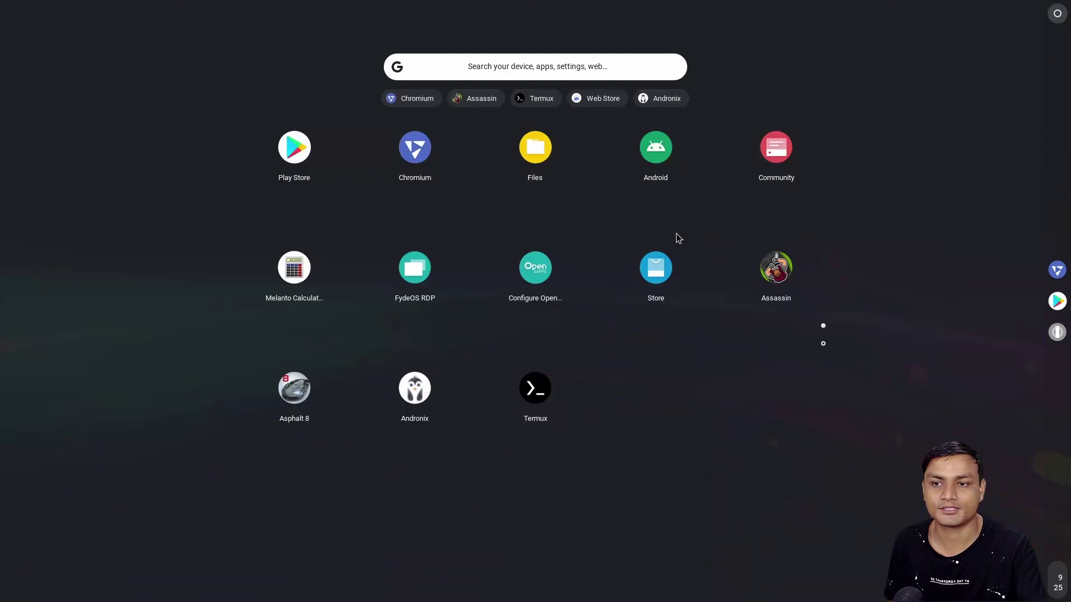
scroll(603, 316, up, 2)
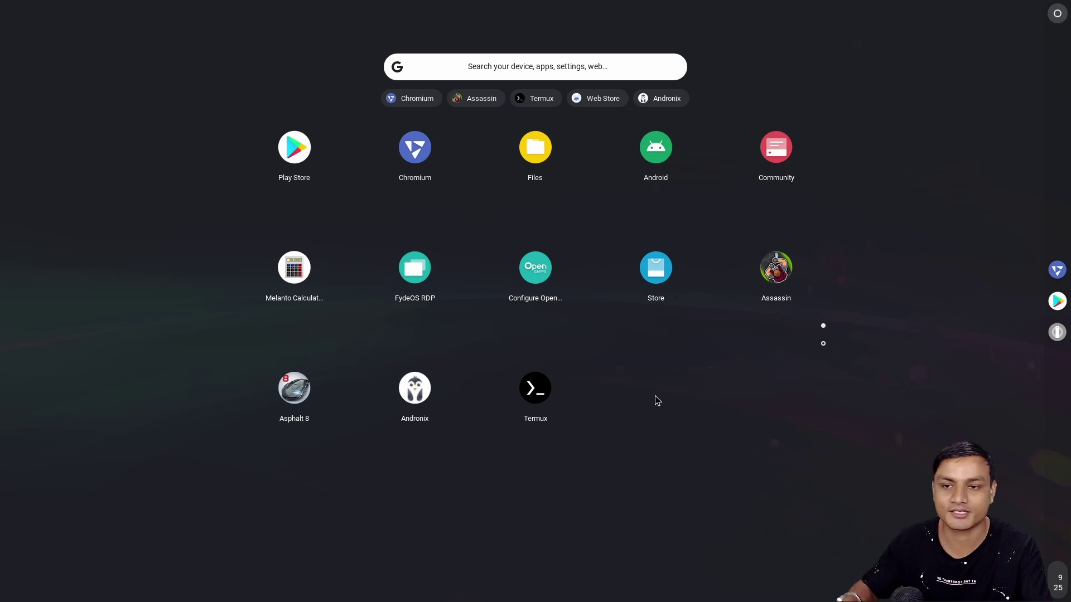
scroll(674, 388, down, 2)
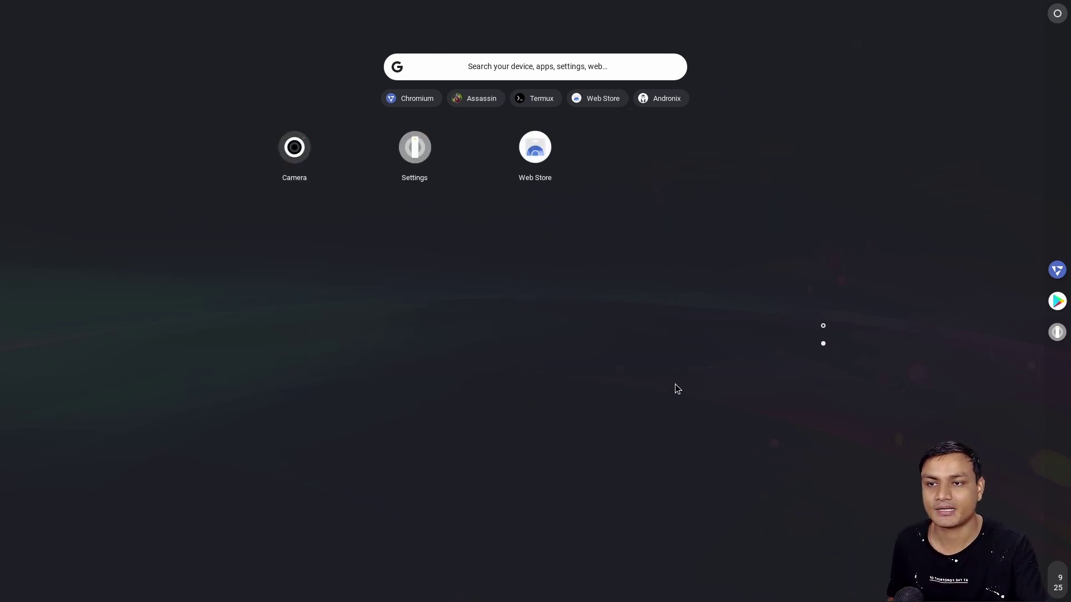
scroll(709, 360, up, 2)
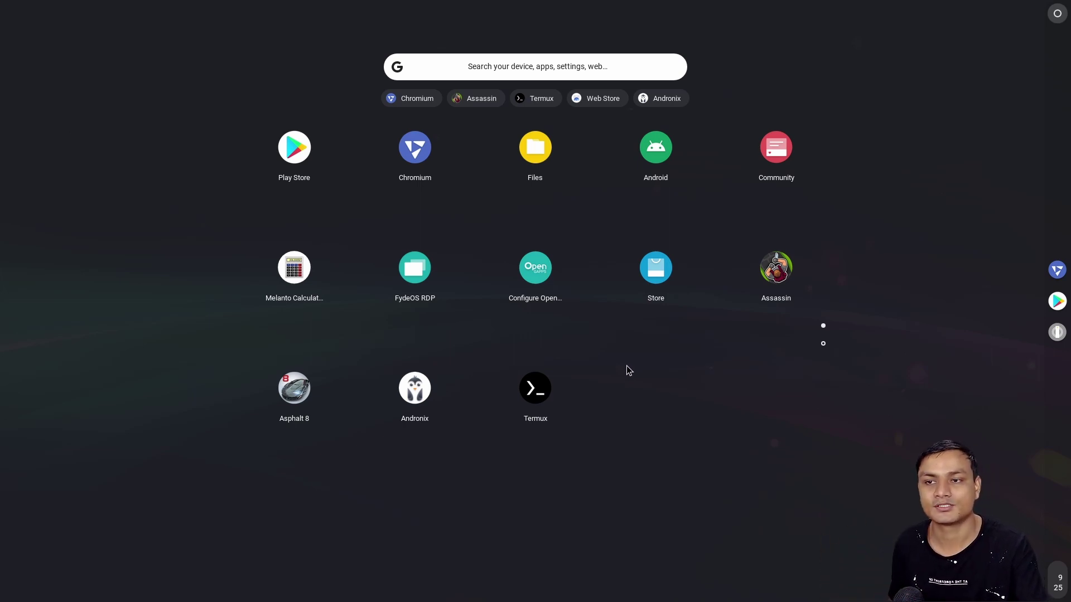
scroll(638, 298, down, 1)
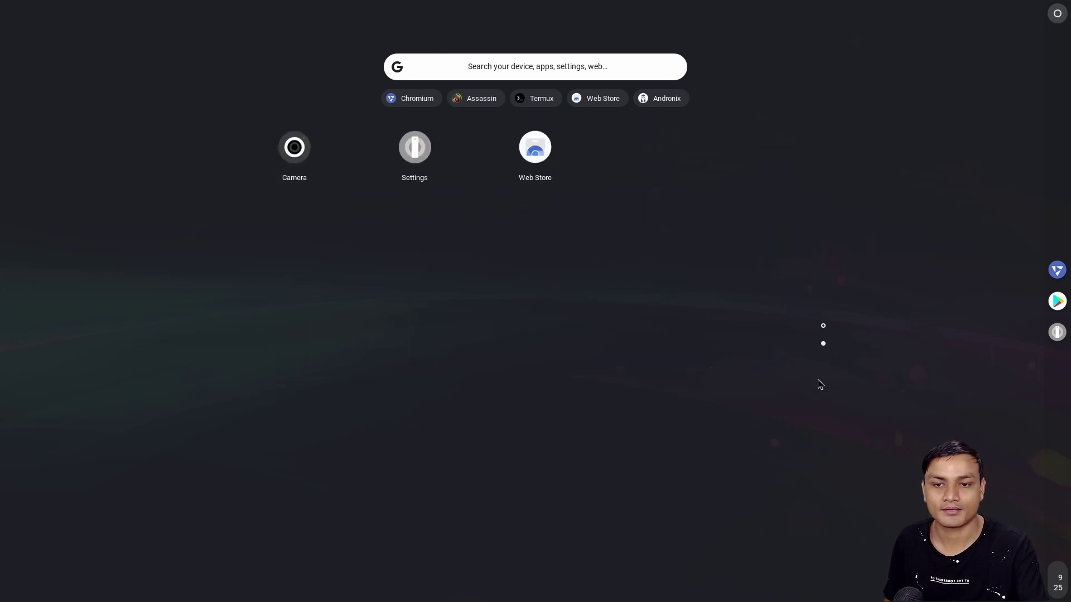
click(824, 327)
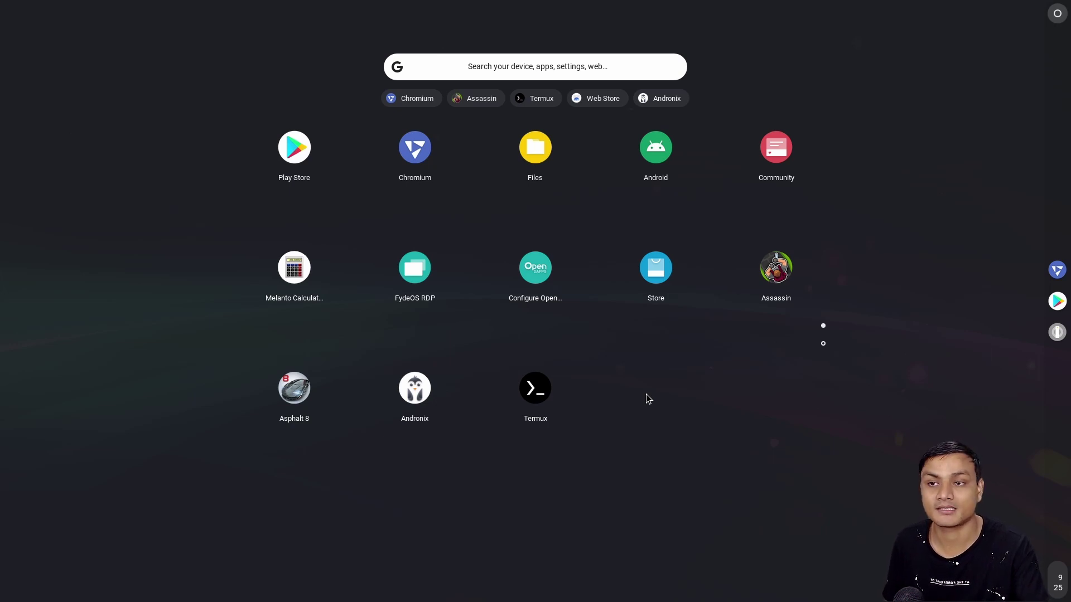
scroll(685, 343, down, 1)
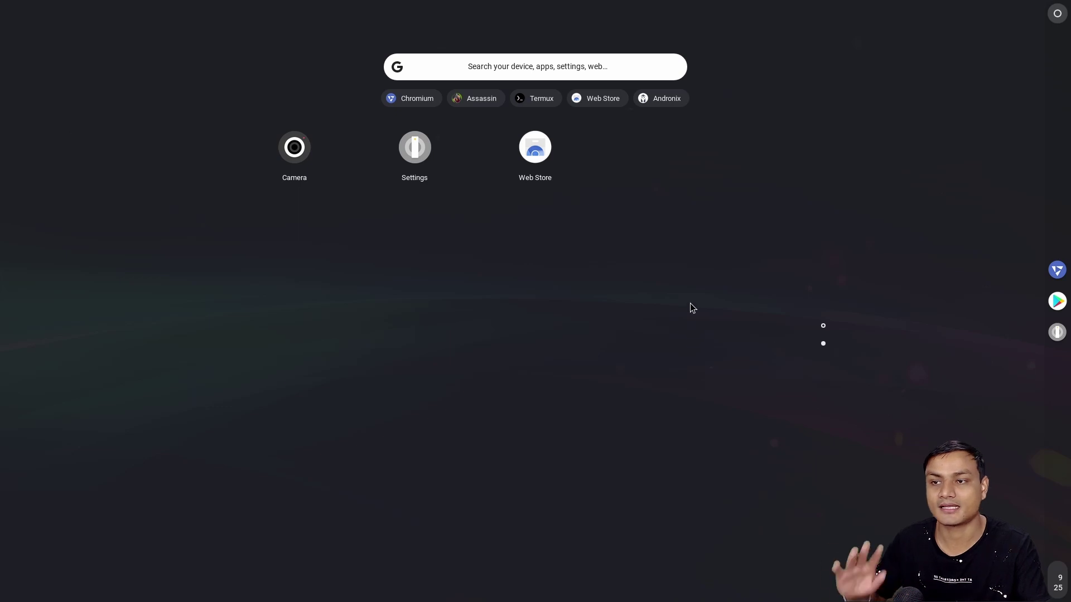
click(823, 325)
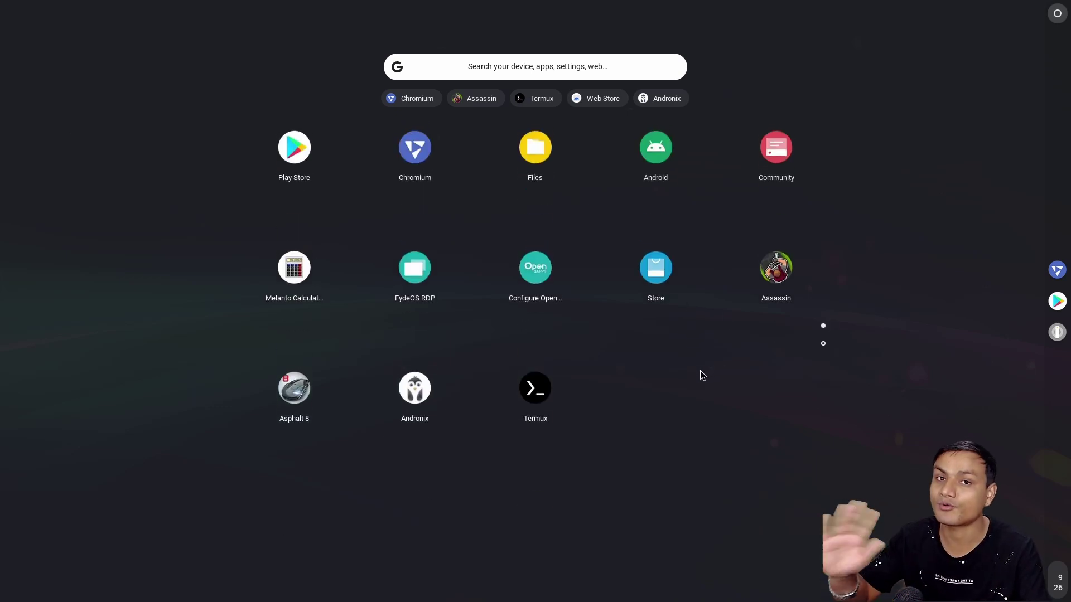
click(277, 162)
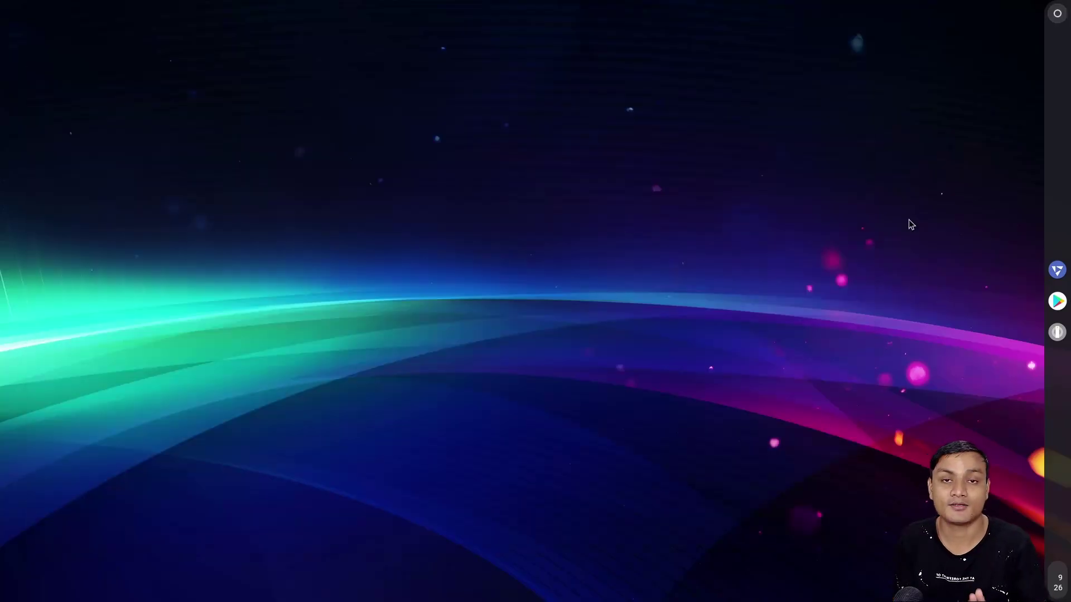